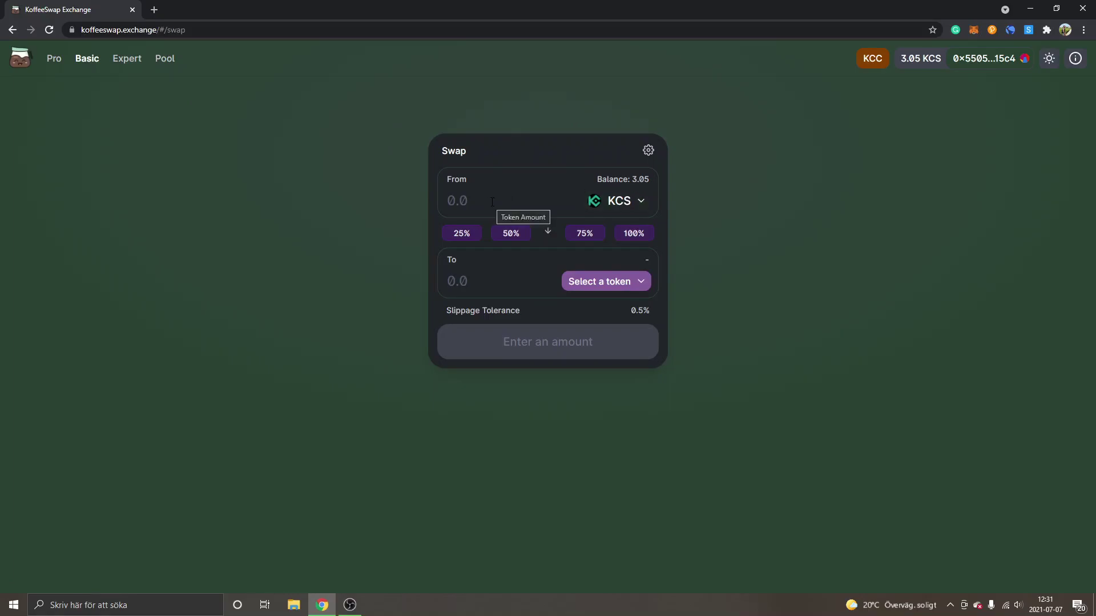
Step: Choose KOFFEE as the token to receive and enter 1.5 KCS to spend
left_click(596, 285)
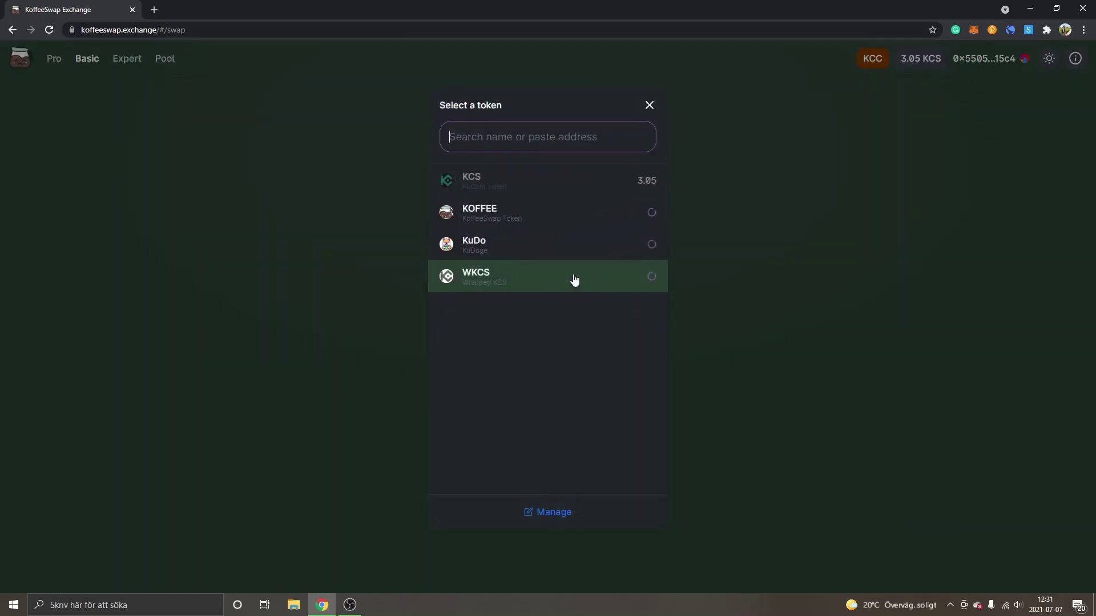
left_click(490, 213)
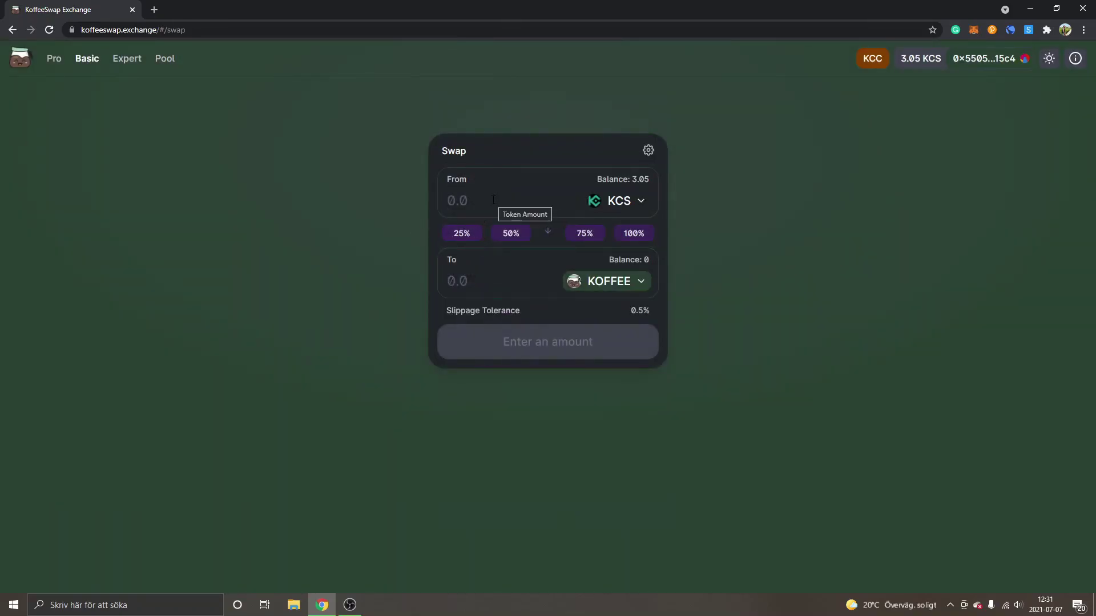
left_click(494, 199)
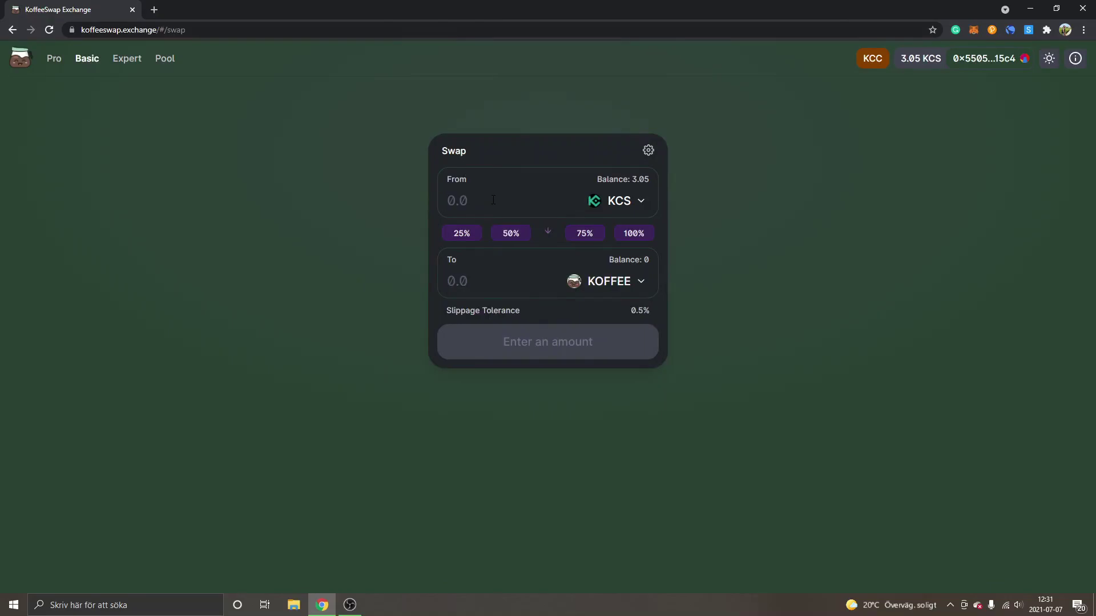
type("1.5")
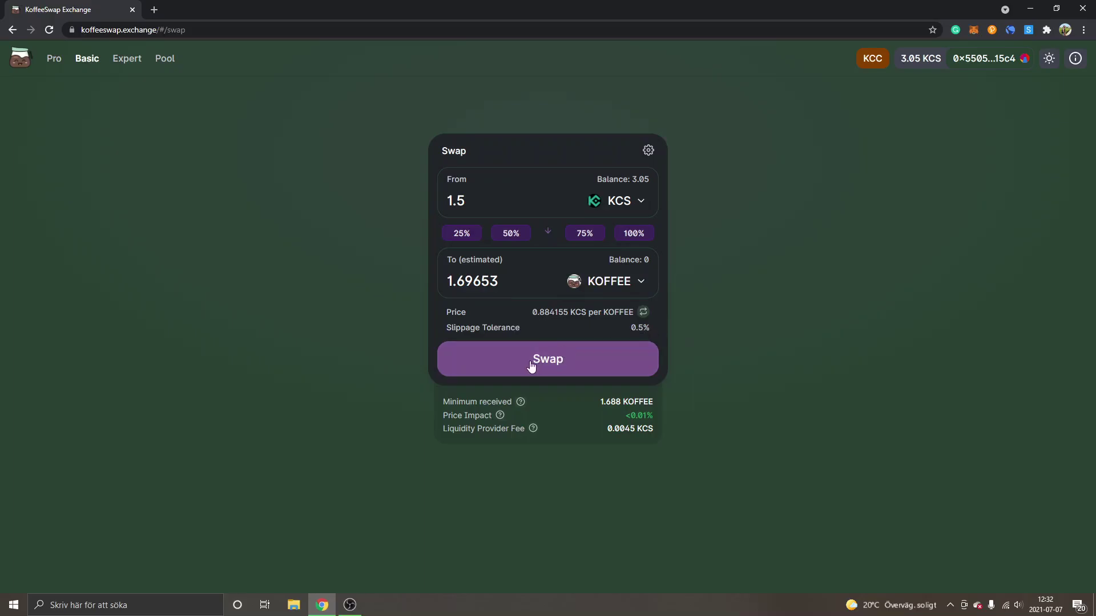
Step: Submit the 1.5 KCS to KOFFEE swap and approve it in MetaMask
left_click(559, 359)
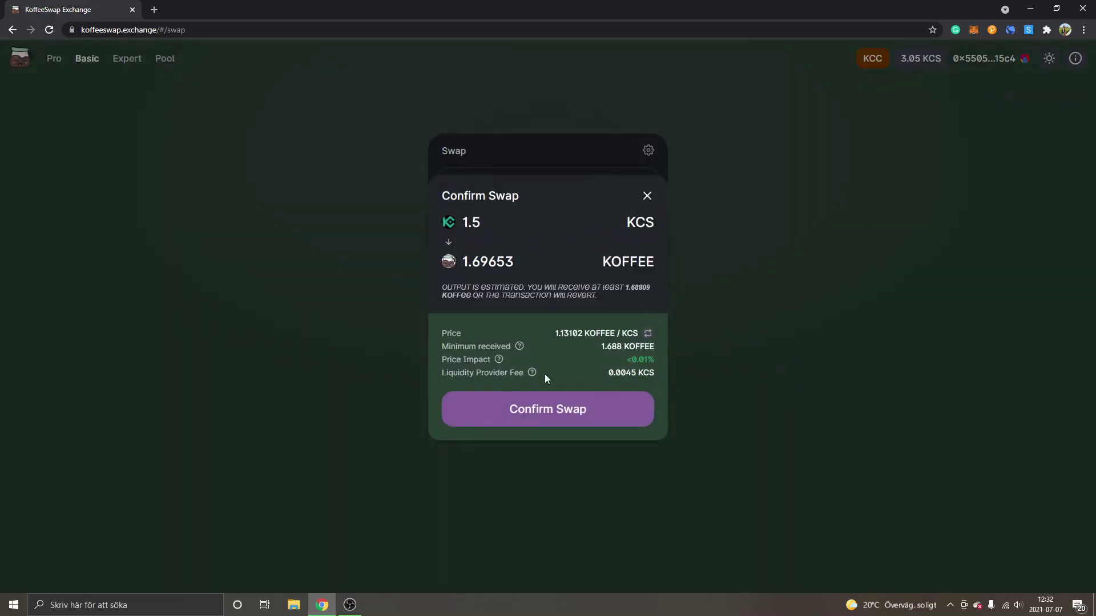
left_click(558, 410)
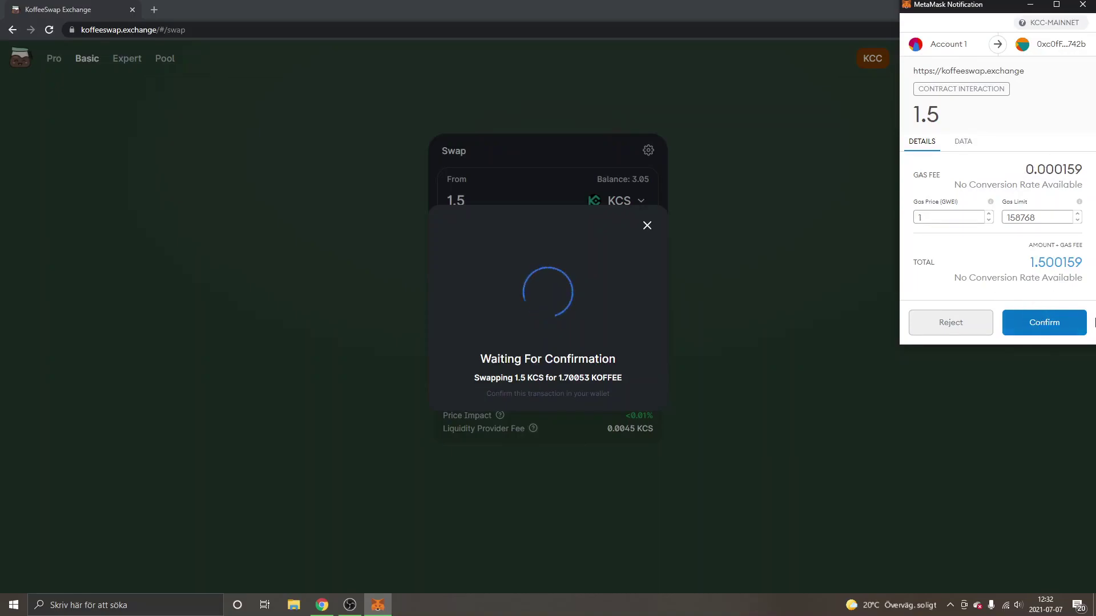
left_click(1045, 326)
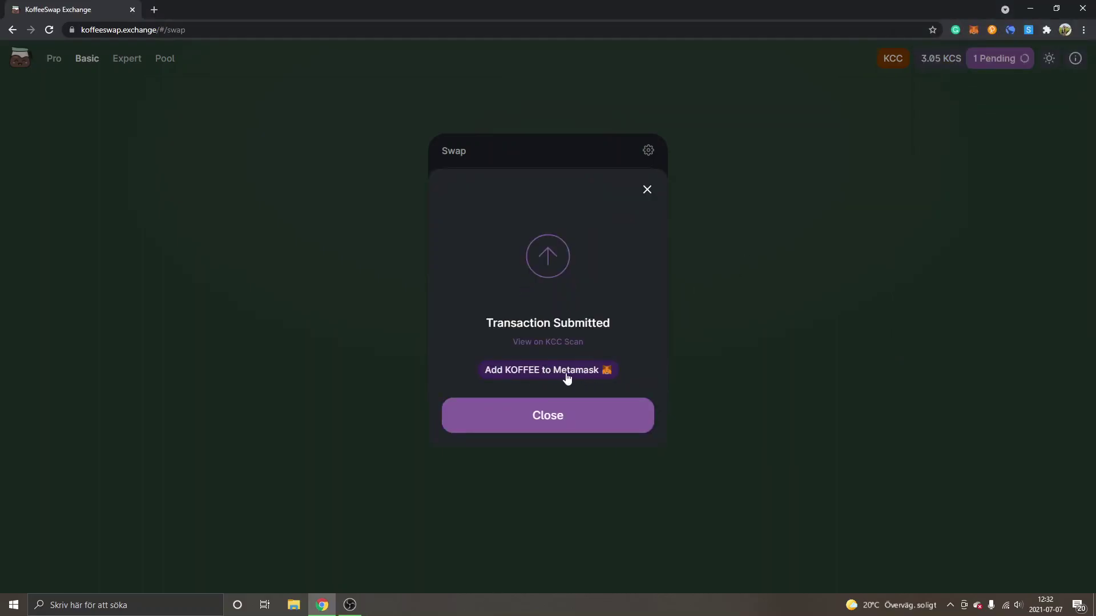
Step: Add KOFFEE to MetaMask and confirm the 1.70053 KOFFEE balance under Assets
left_click(566, 378)
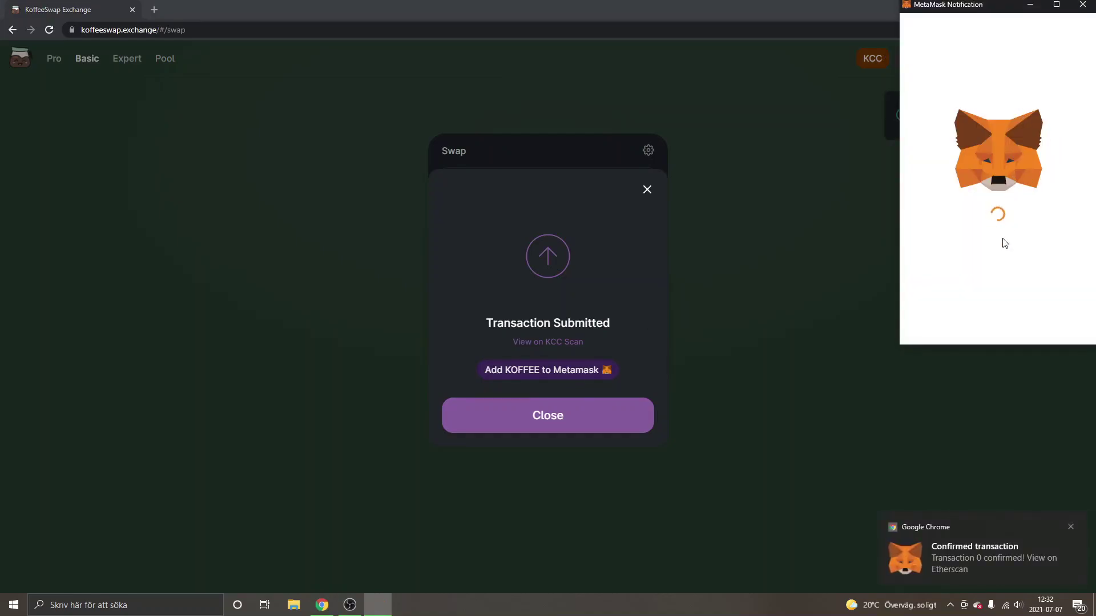
left_click(1046, 322)
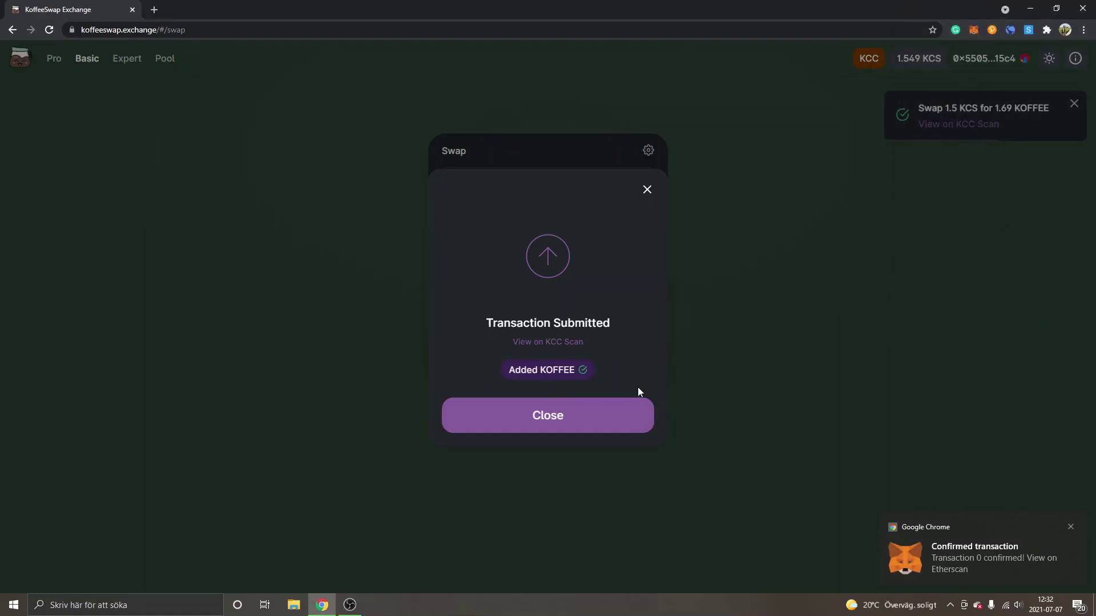
left_click(630, 423)
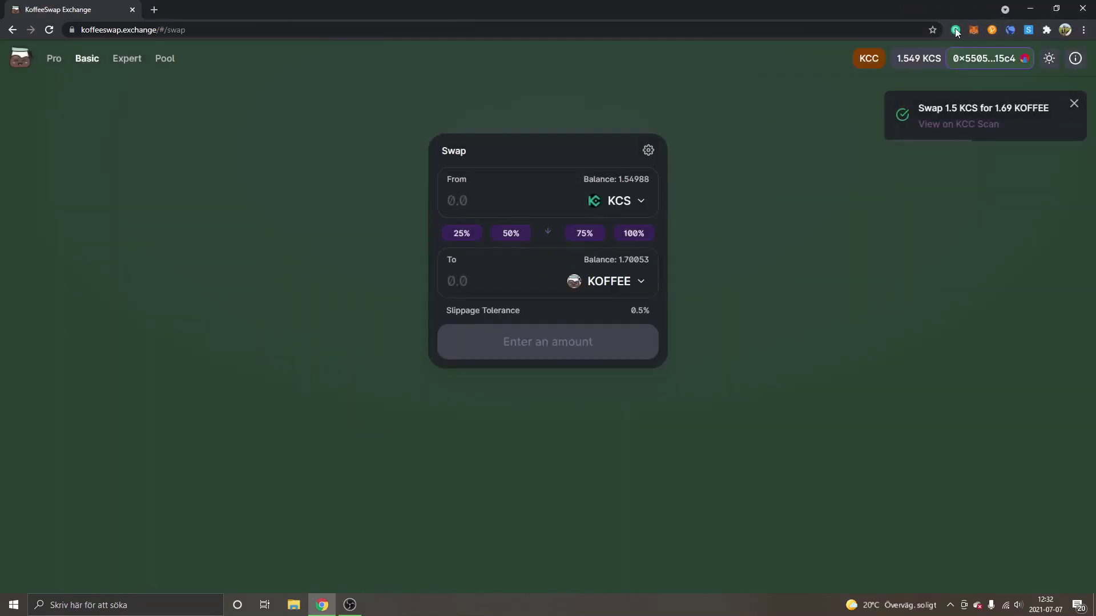
left_click(973, 30)
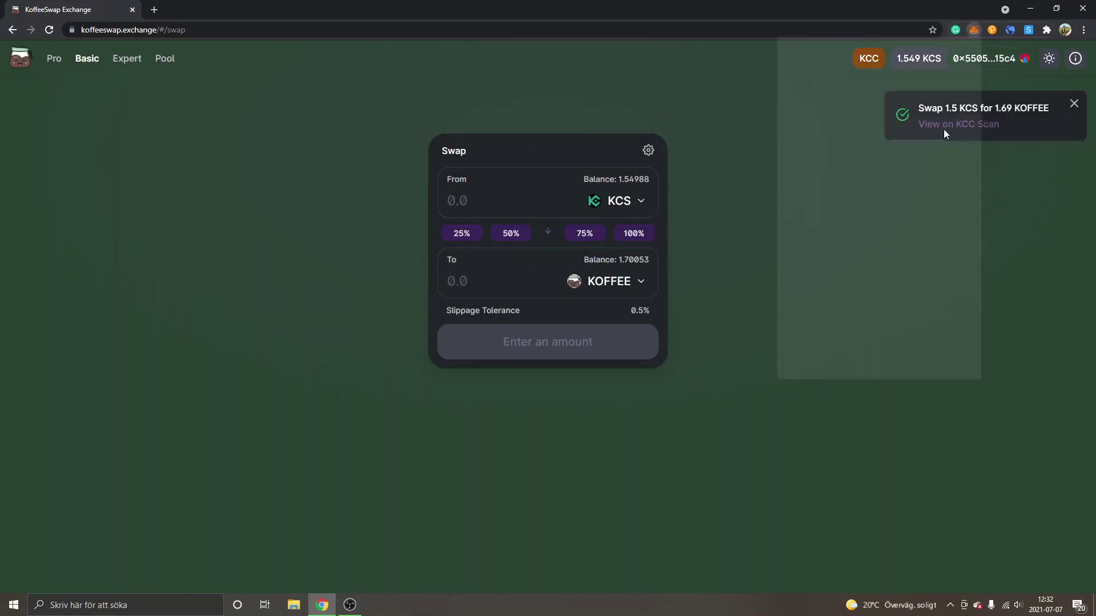
left_click(827, 252)
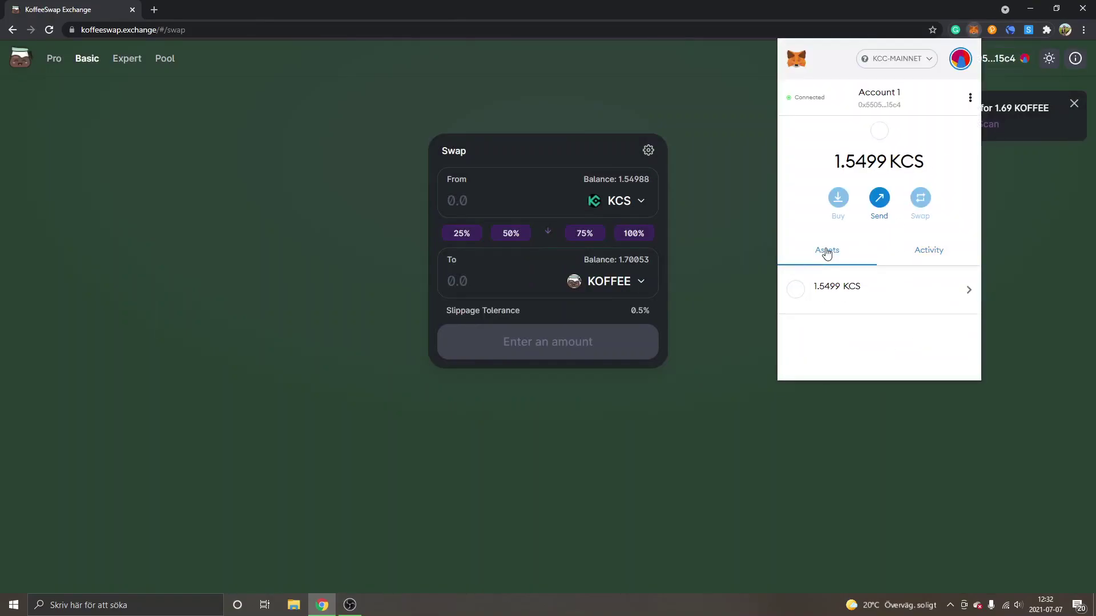
scroll(912, 291, "down", 1)
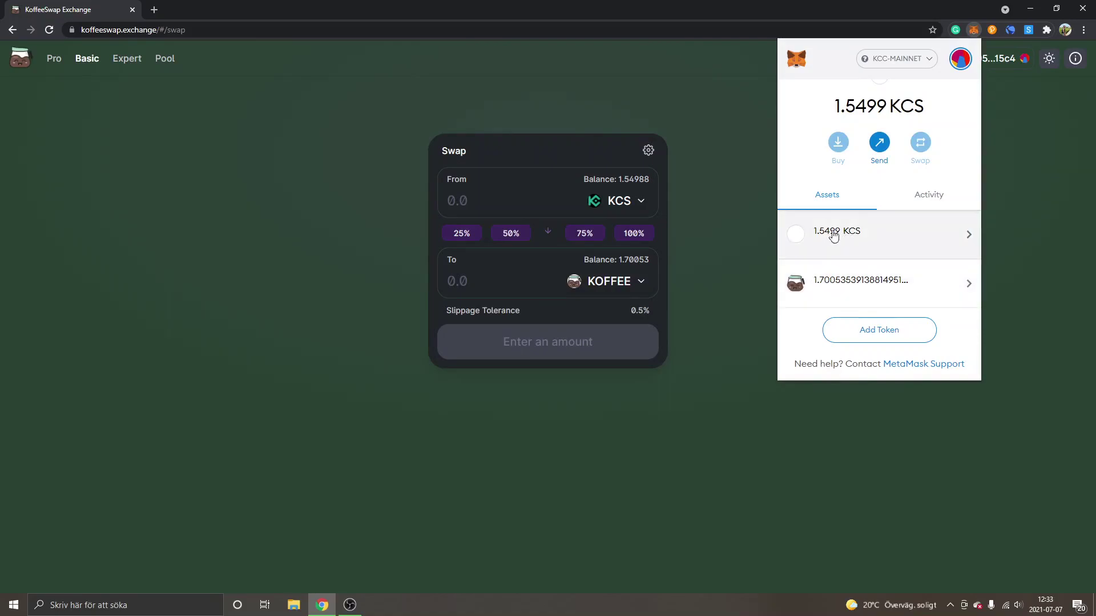
left_click(667, 89)
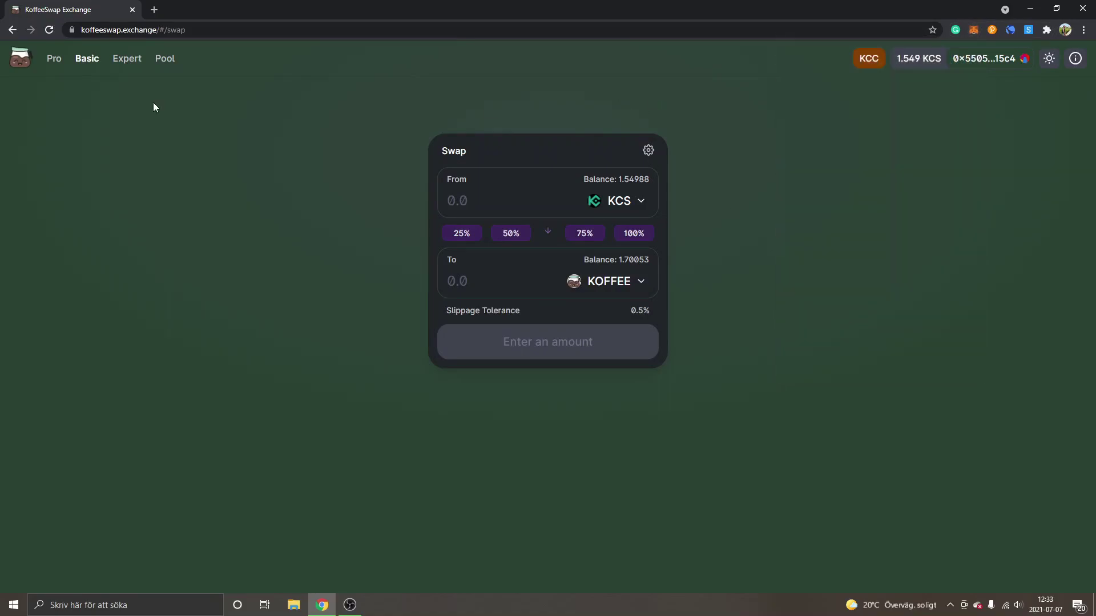
Step: Start adding KCS/KOFFEE liquidity on the Pool page
left_click(163, 61)
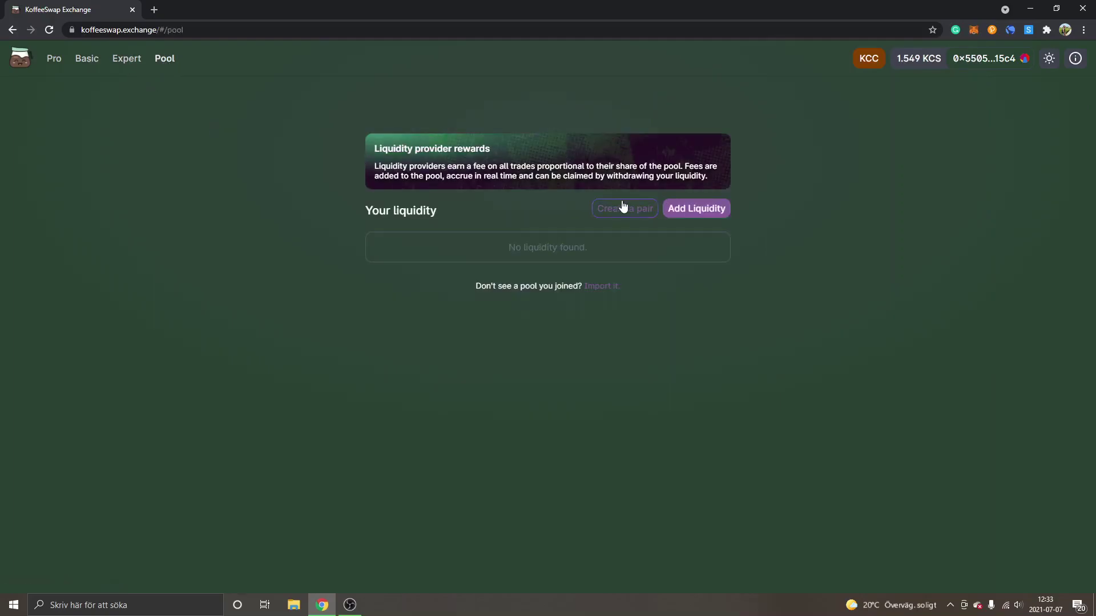
left_click(709, 211)
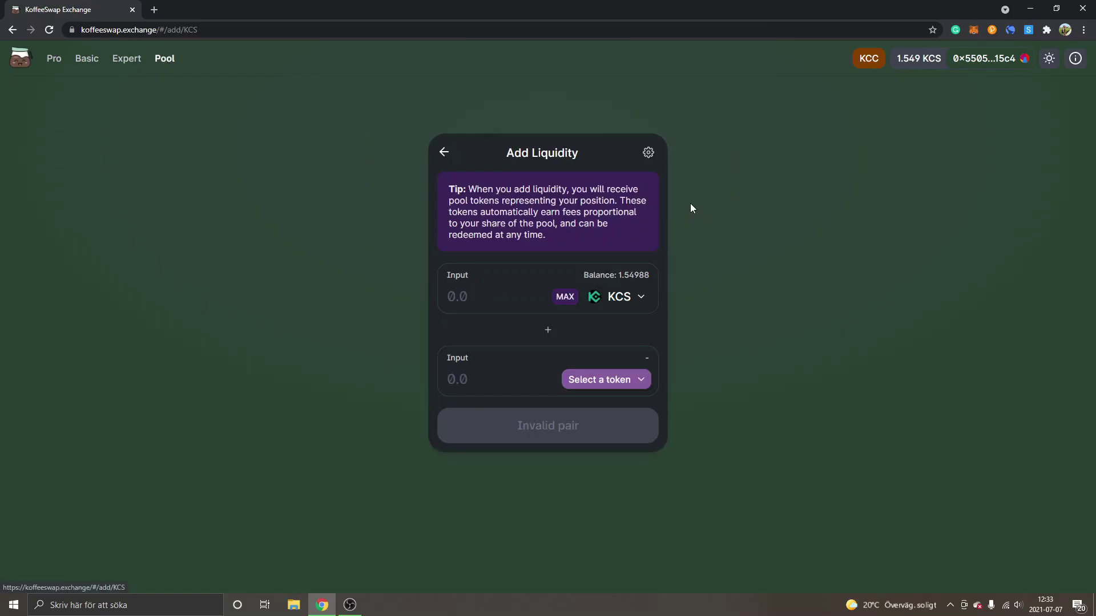
left_click(603, 382)
left_click(540, 267)
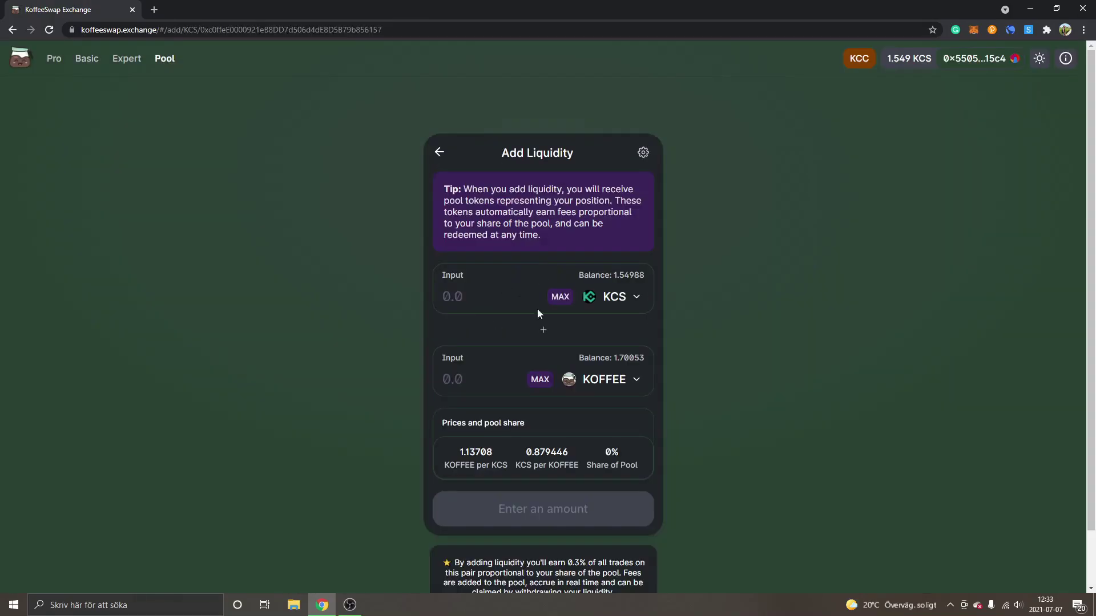
Step: Fill in the full 1.70053 KOFFEE balance and approve KOFFEE spending in MetaMask
left_click(560, 298)
left_click(540, 379)
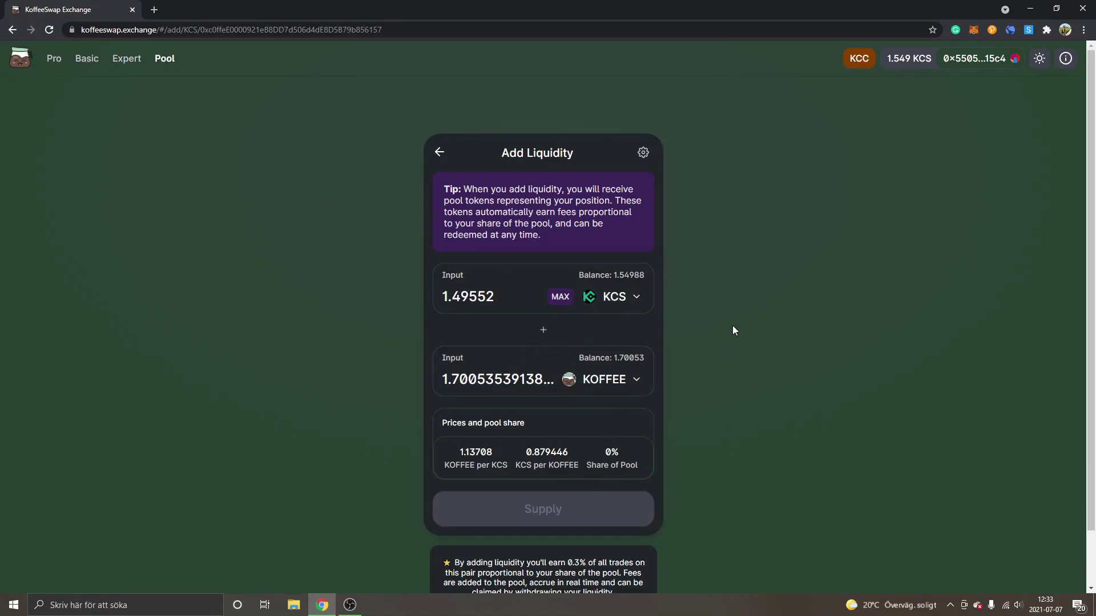
scroll(733, 330, "down", 1)
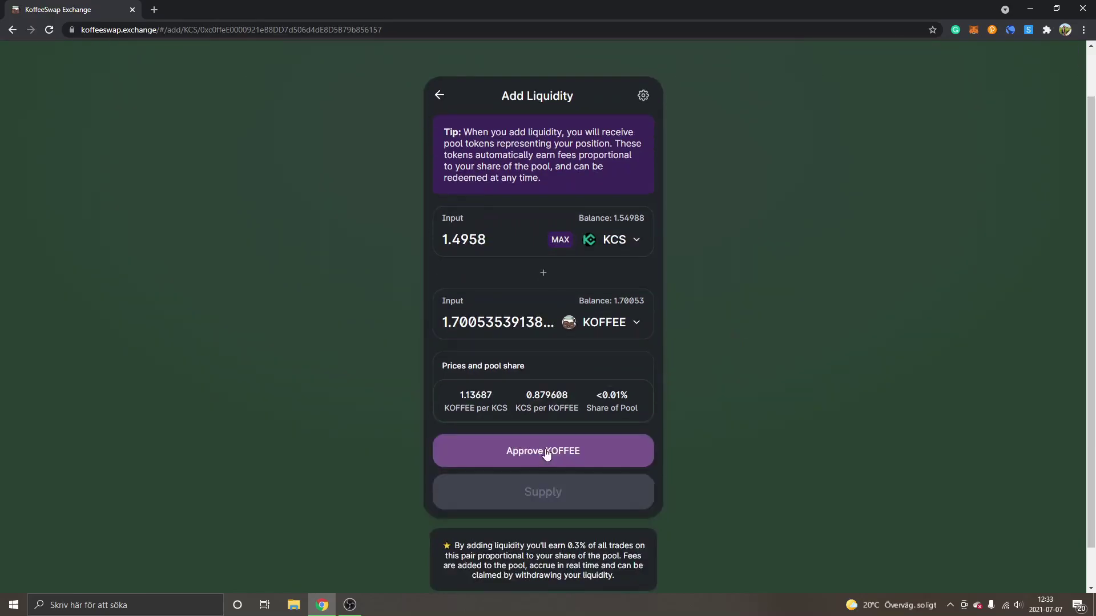
left_click(581, 458)
scroll(1059, 309, "down", 1)
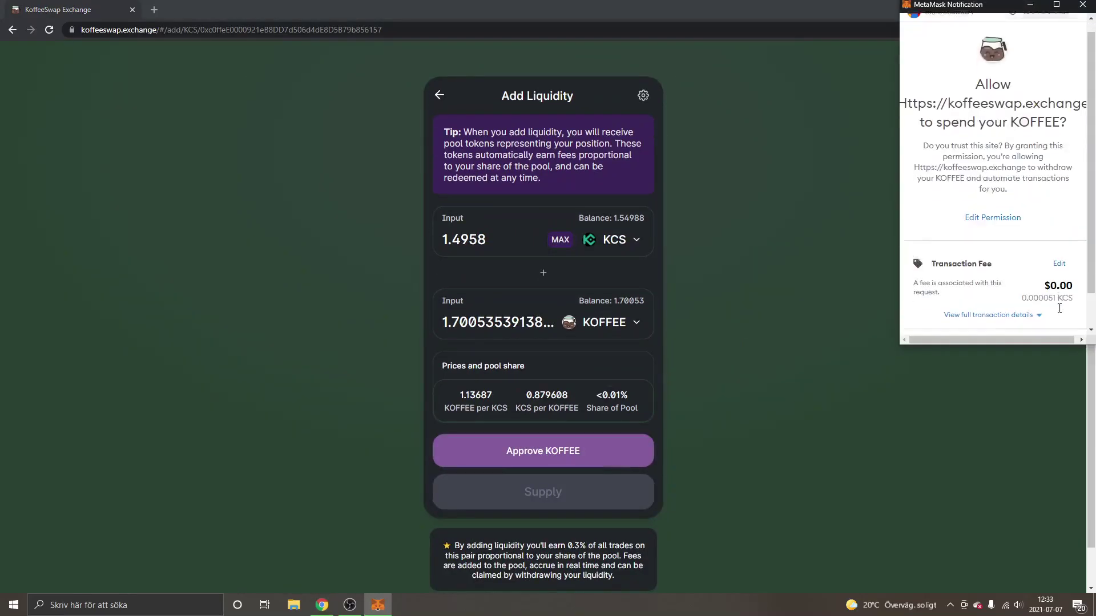
scroll(1059, 308, "down", 1)
left_click(1048, 319)
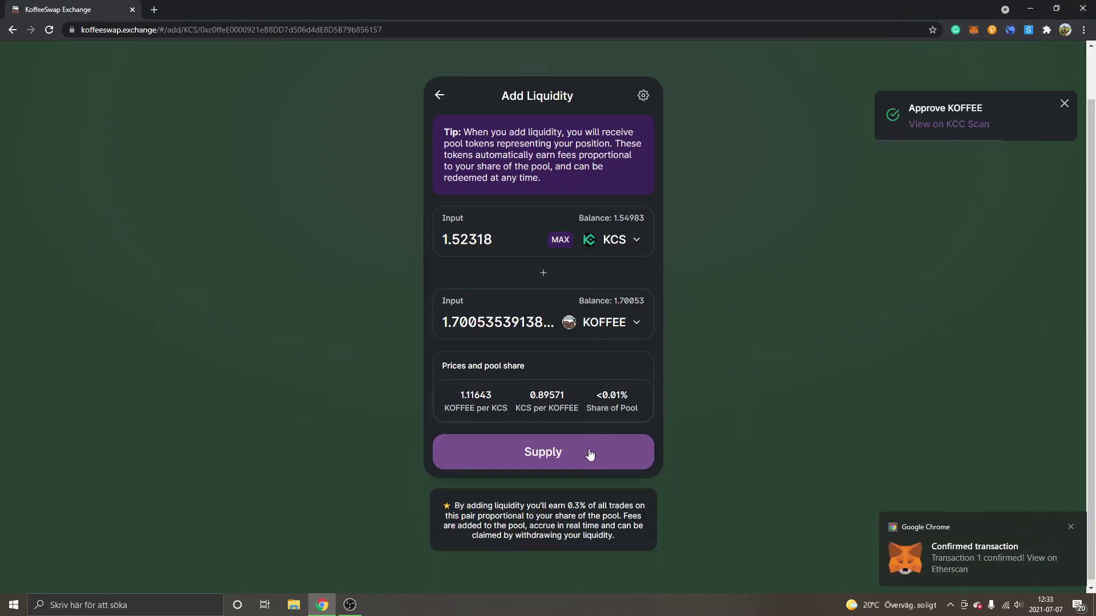
Step: Attempt supplying the KCS/KOFFEE liquidity, then close the failed confirmation
left_click(589, 454)
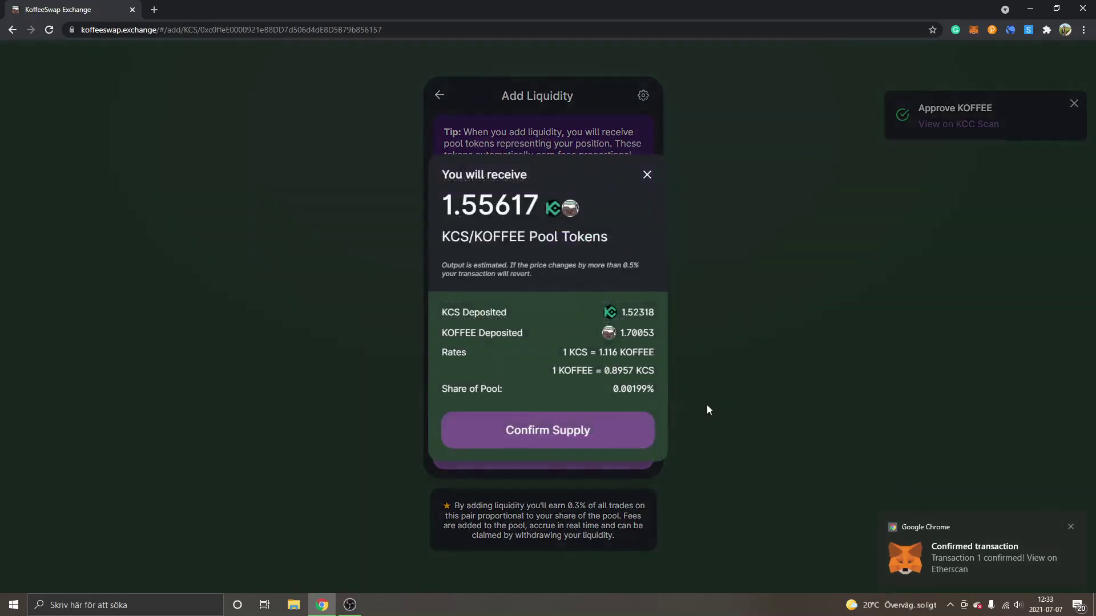
left_click(588, 431)
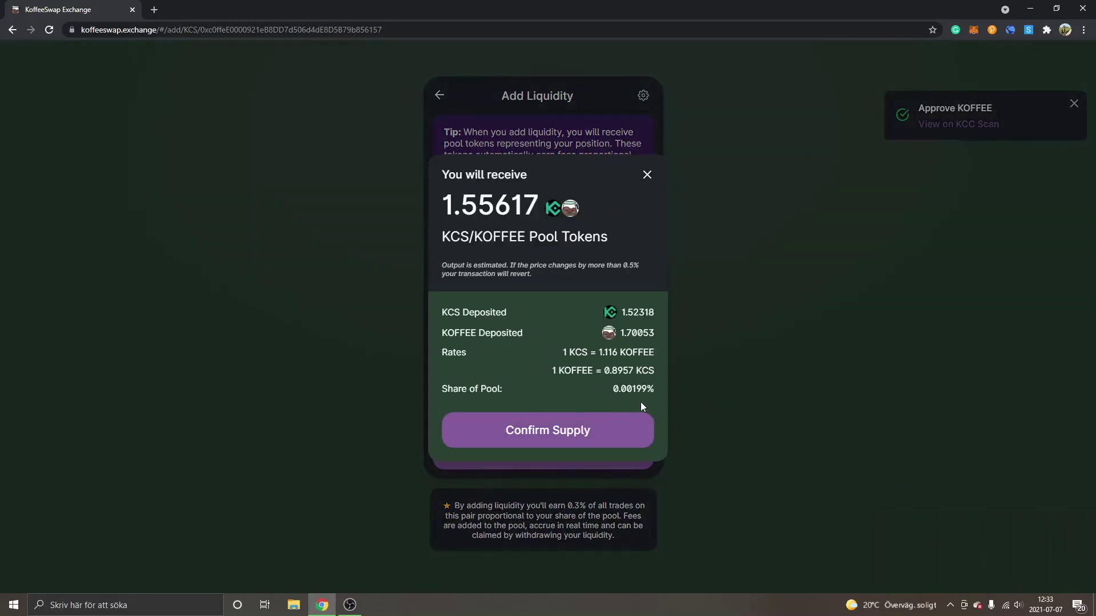
left_click(569, 431)
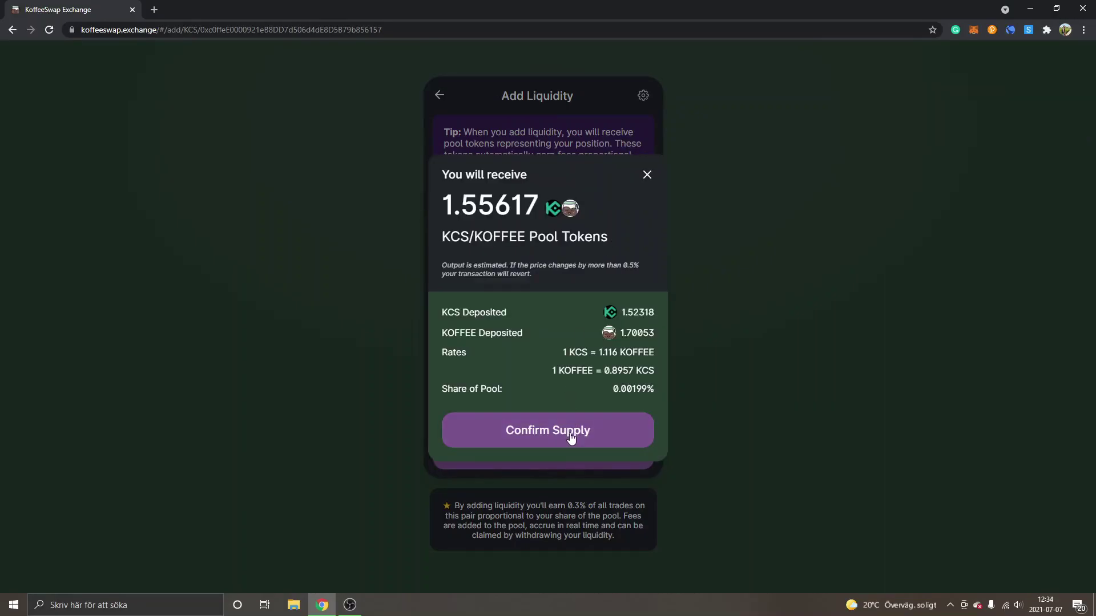
left_click(648, 176)
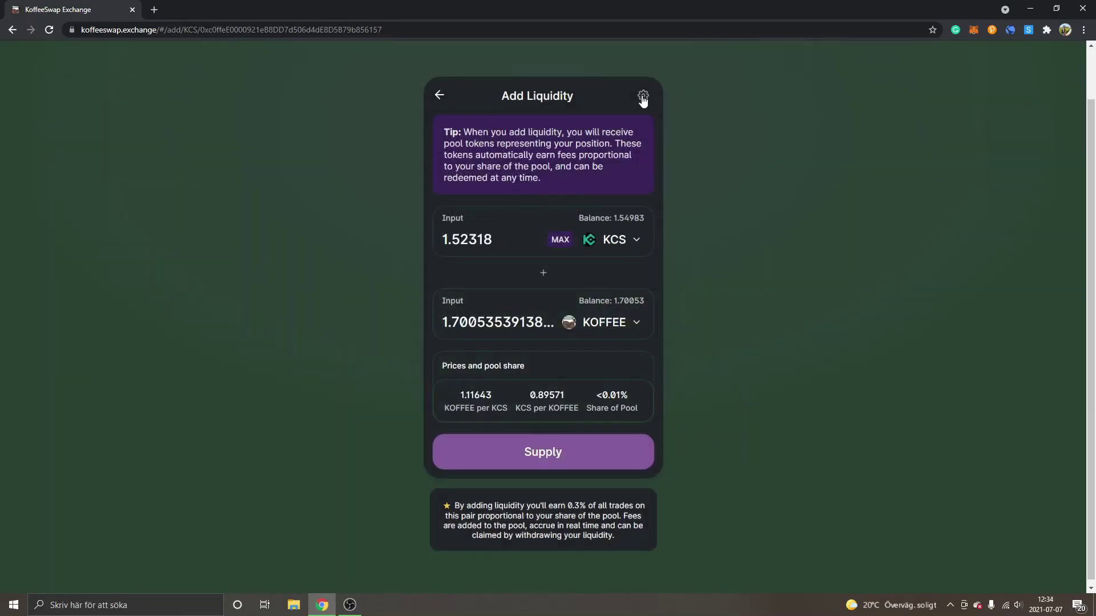
Step: Set slippage tolerance to 1% and resubmit supplying 1.3599 KCS and 1.70053 KOFFEE
left_click(642, 96)
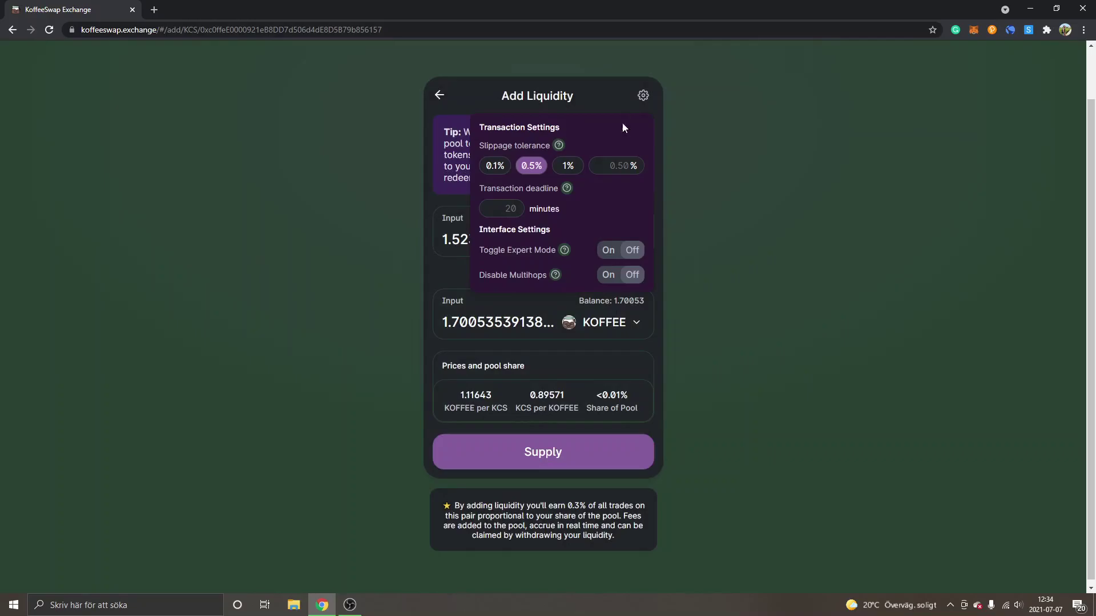
left_click(567, 171)
left_click(735, 220)
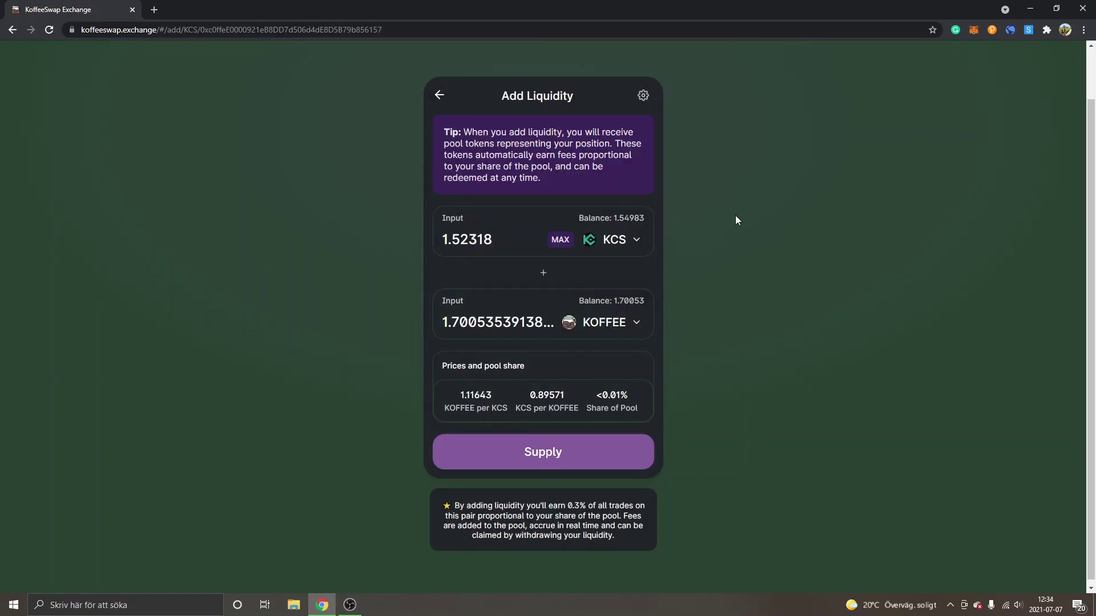
left_click(560, 452)
left_click(579, 433)
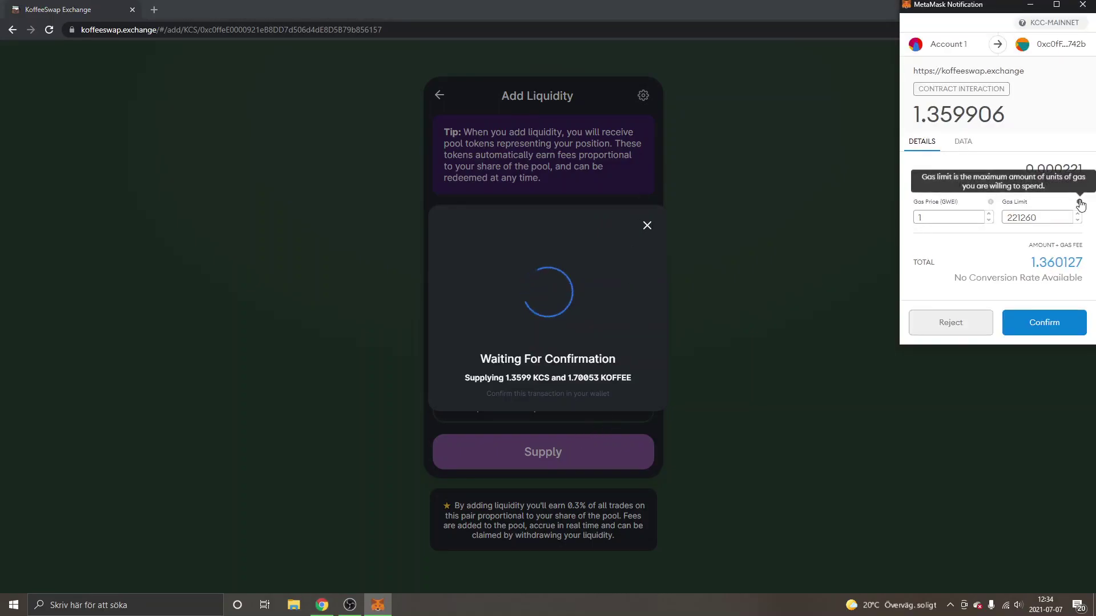
Step: Approve the supply in MetaMask, add the KoffeeMug token, and close the notice
left_click(1046, 322)
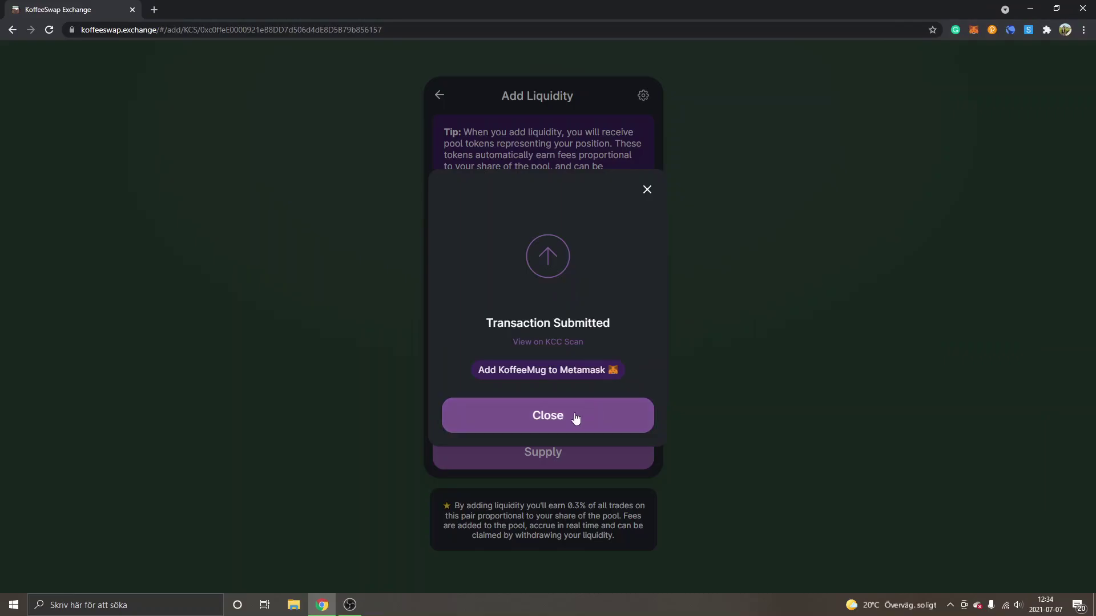
left_click(557, 374)
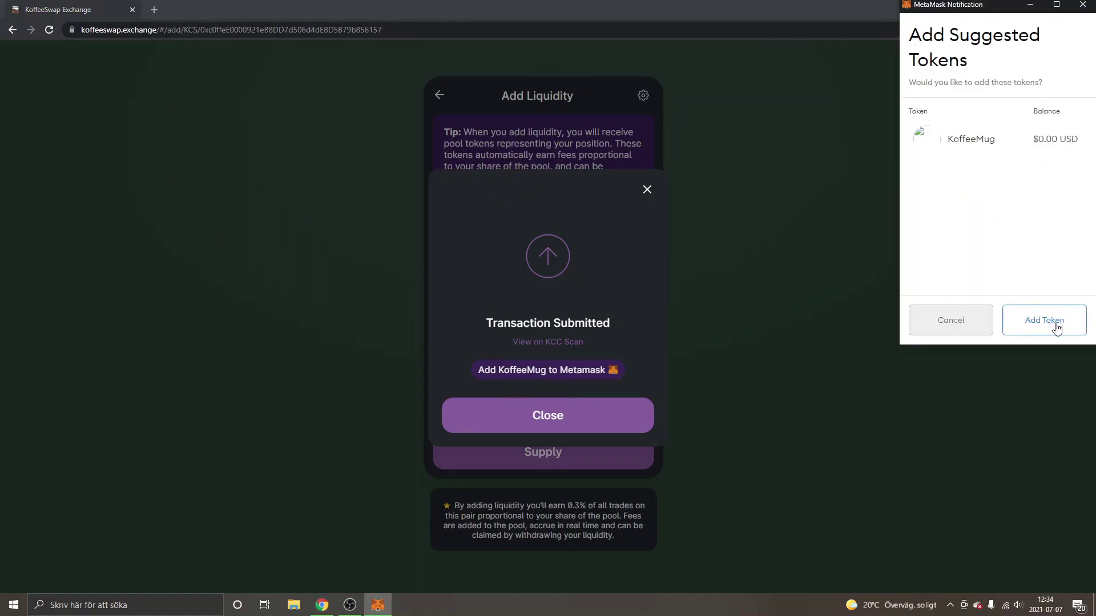
left_click(1044, 320)
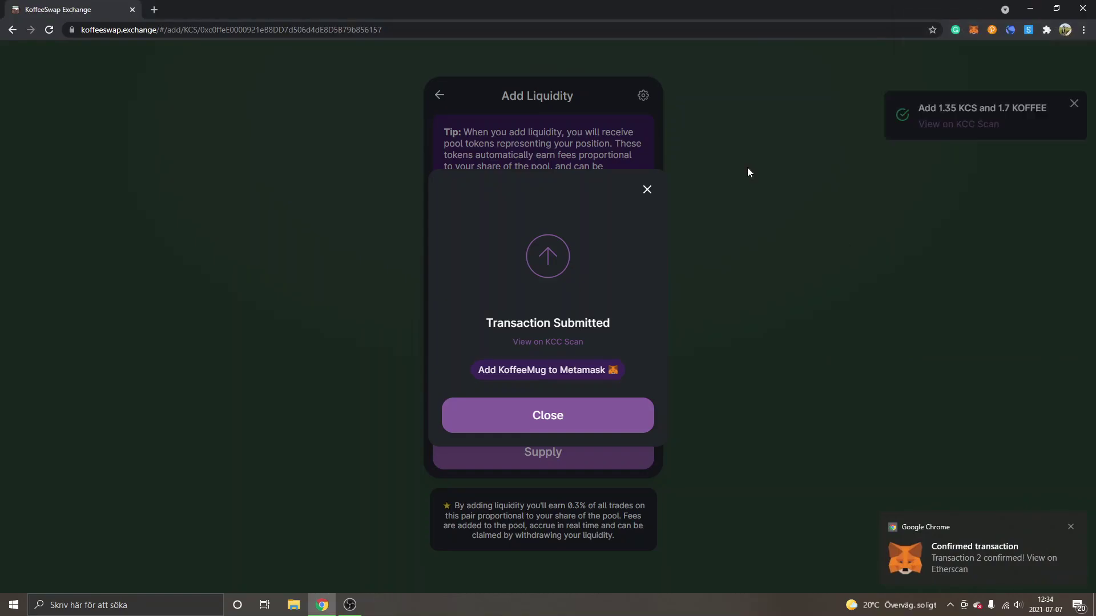
left_click(647, 190)
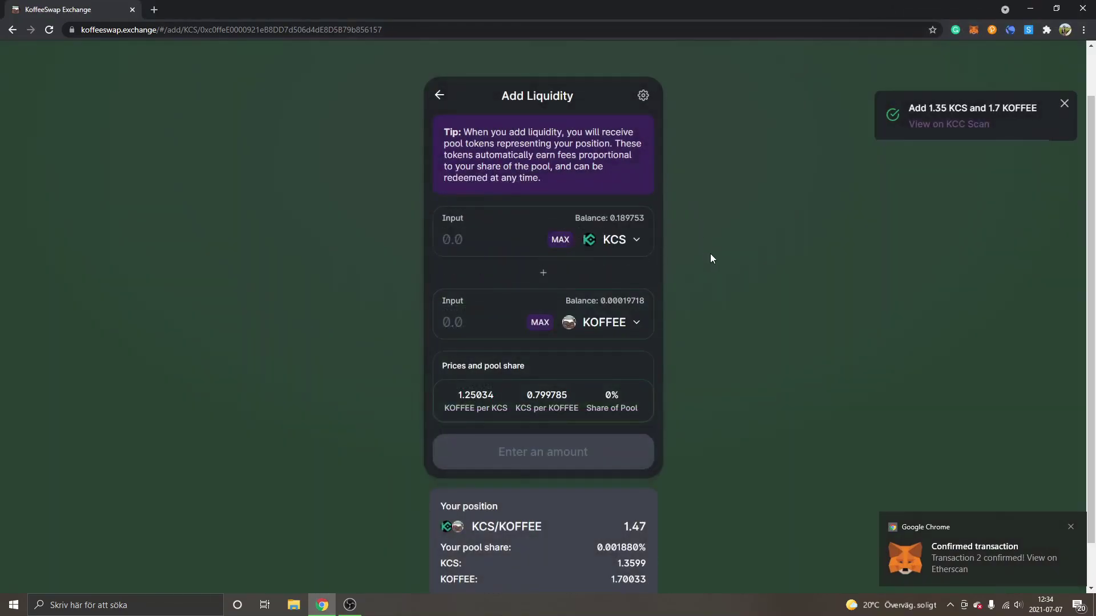
scroll(713, 256, "down", 1)
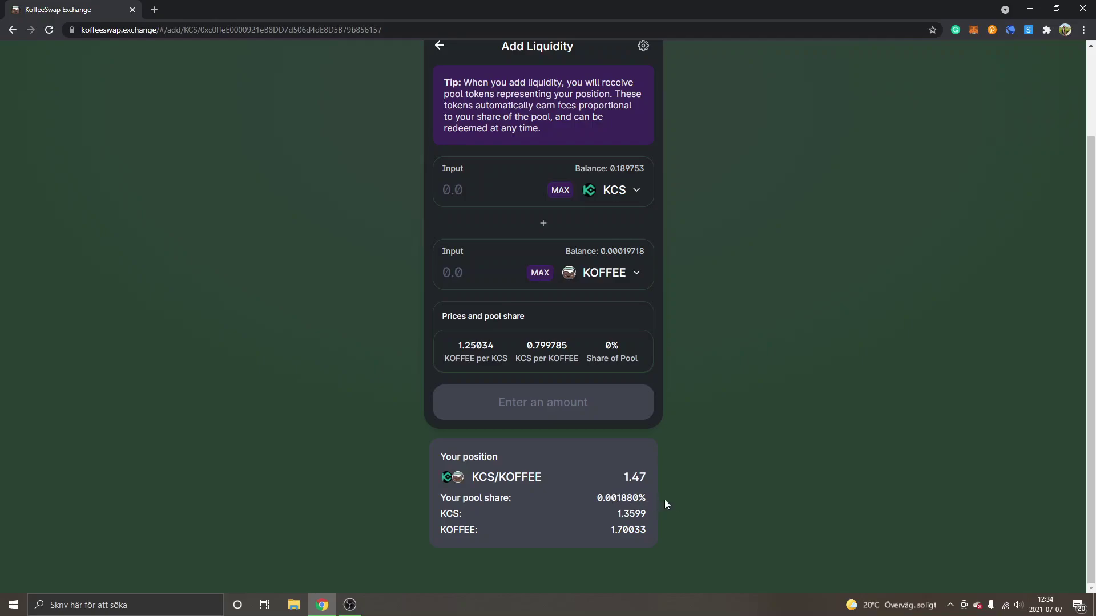
scroll(748, 416, "up", 2)
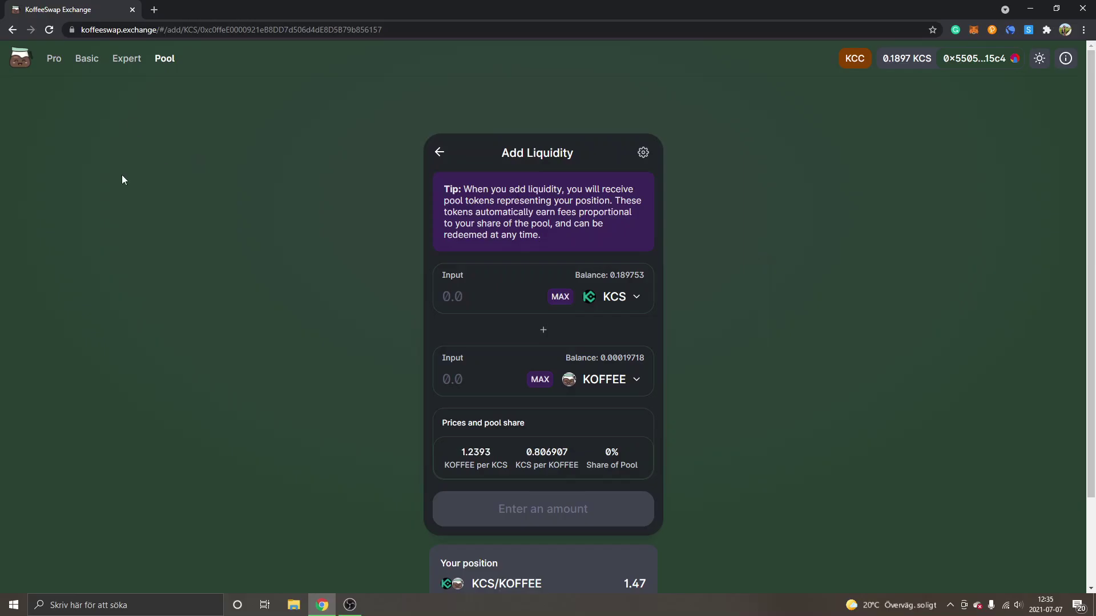
Step: Switch to the Expert page, then the Pro trading chart view
left_click(125, 64)
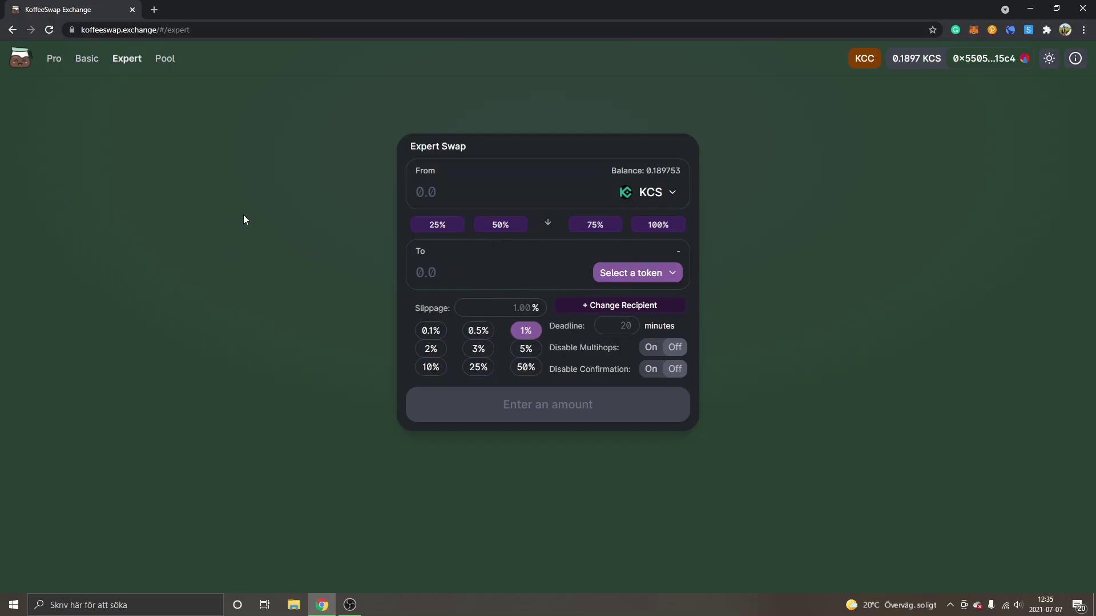
left_click(53, 59)
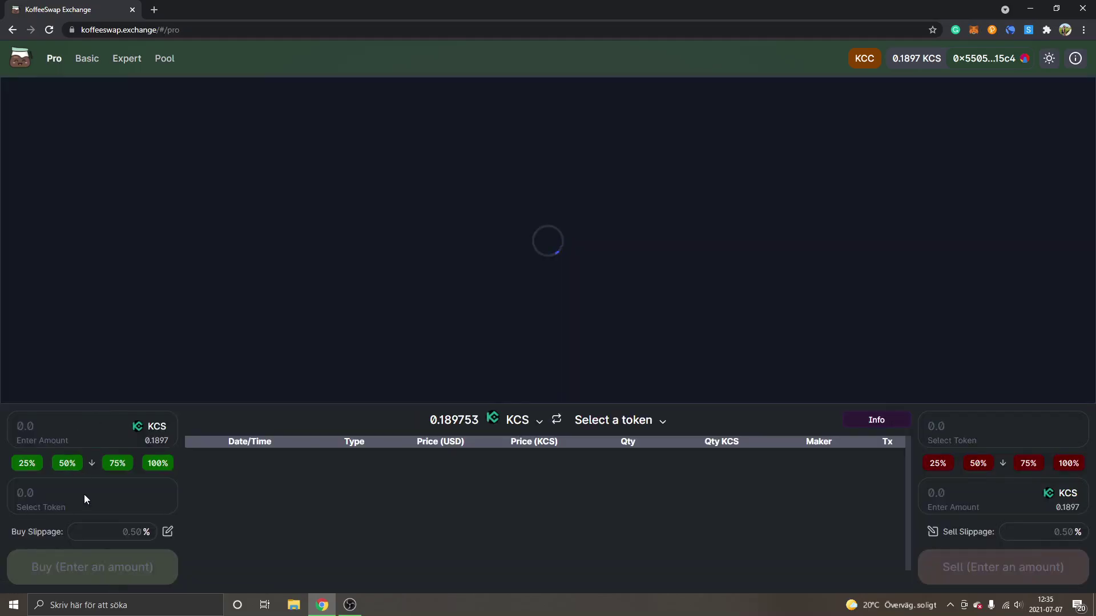